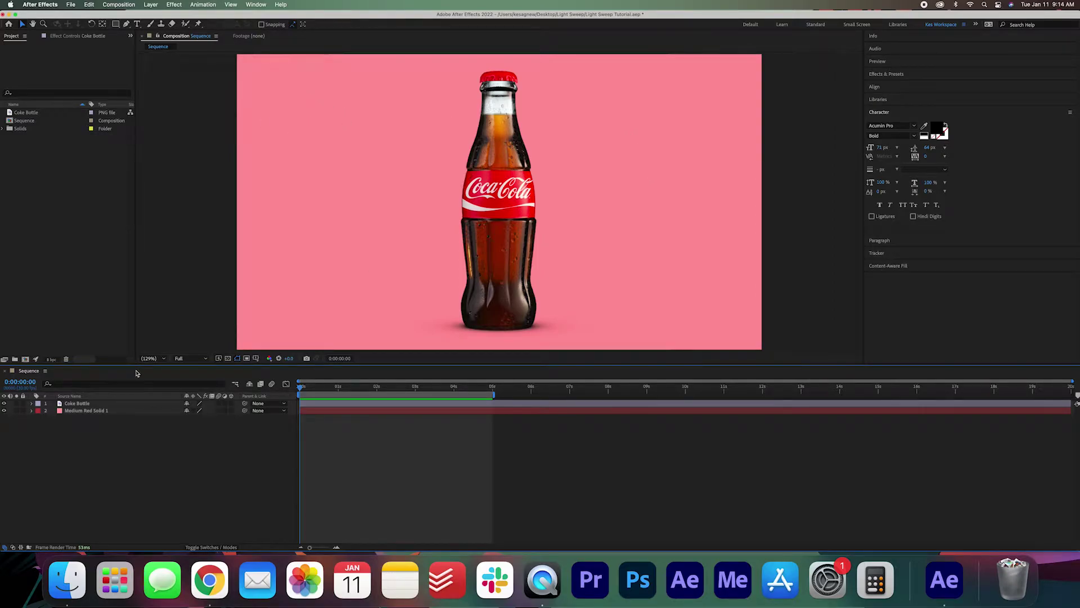
- Apply CC Light Sweep to the Coke Bottle layer and show its Effect Controls panel
click(79, 406)
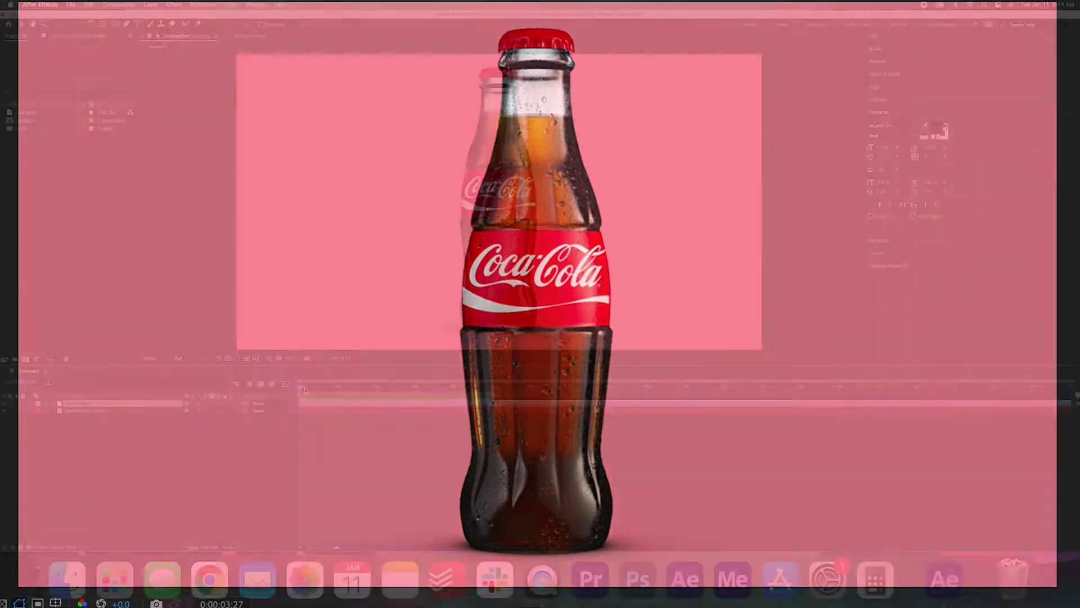
key(space)
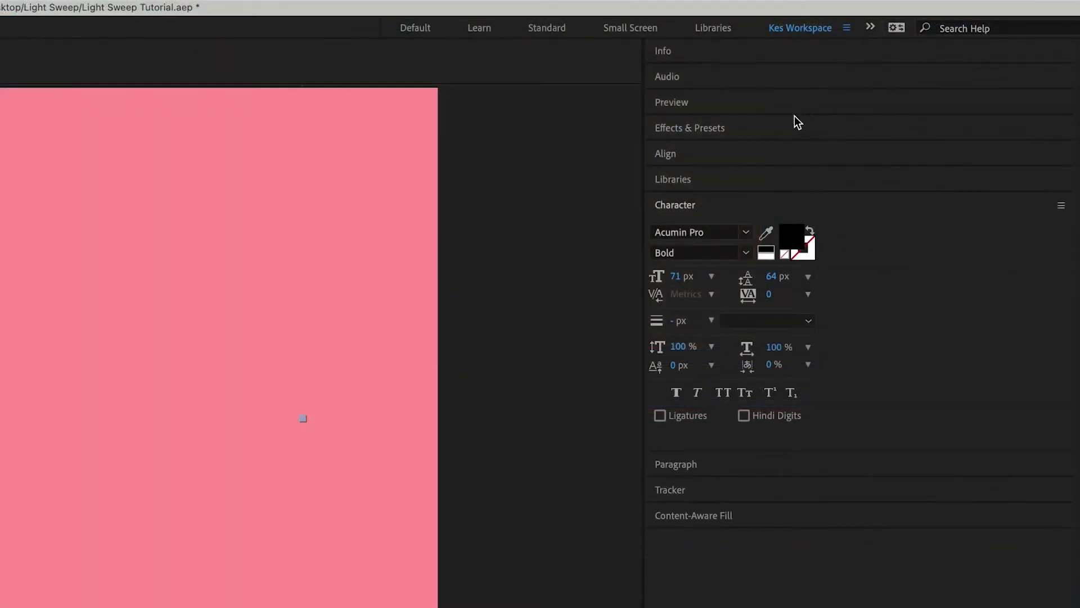
click(936, 74)
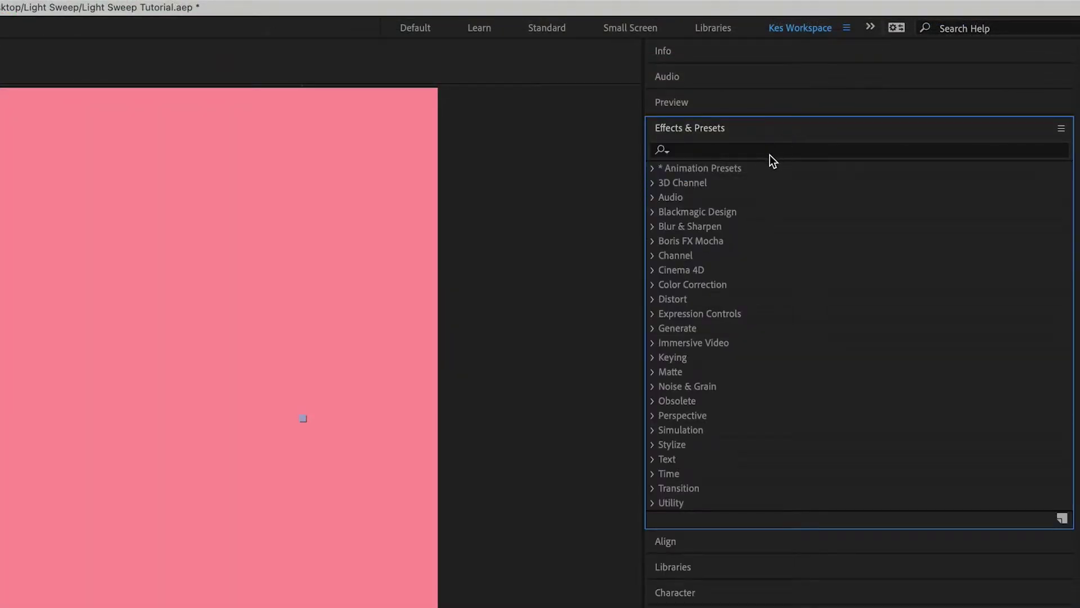
click(770, 150)
text(light s)
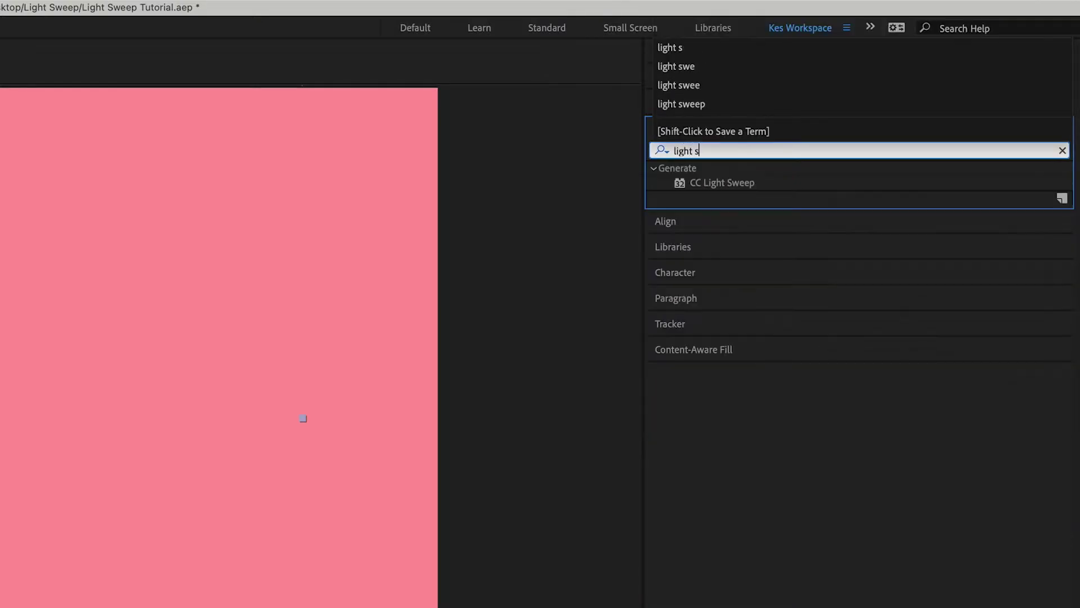
text(weep)
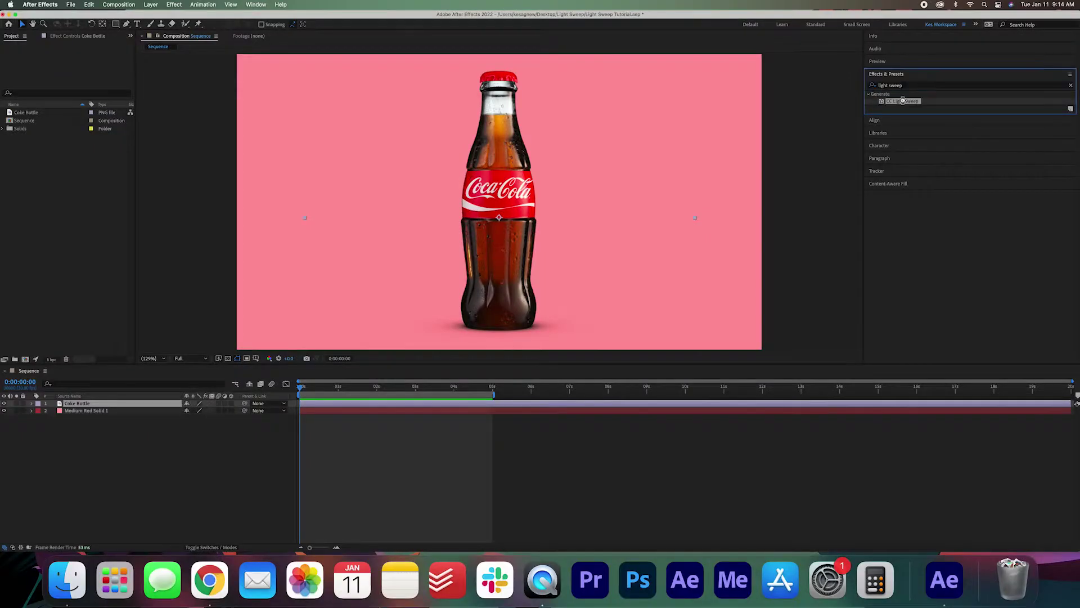
double_click(723, 183)
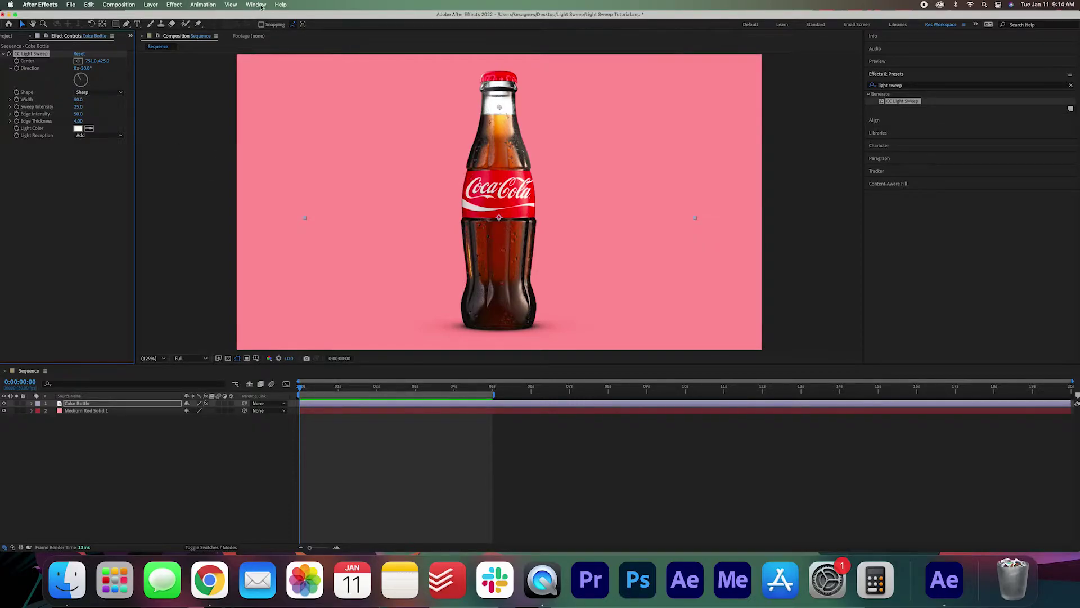
click(261, 6)
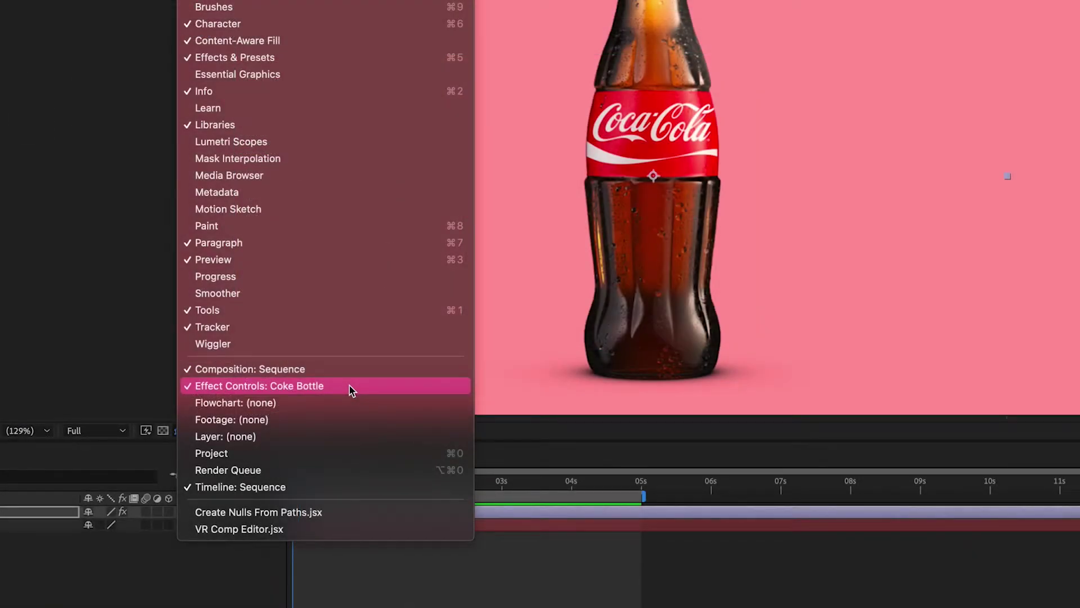
click(350, 386)
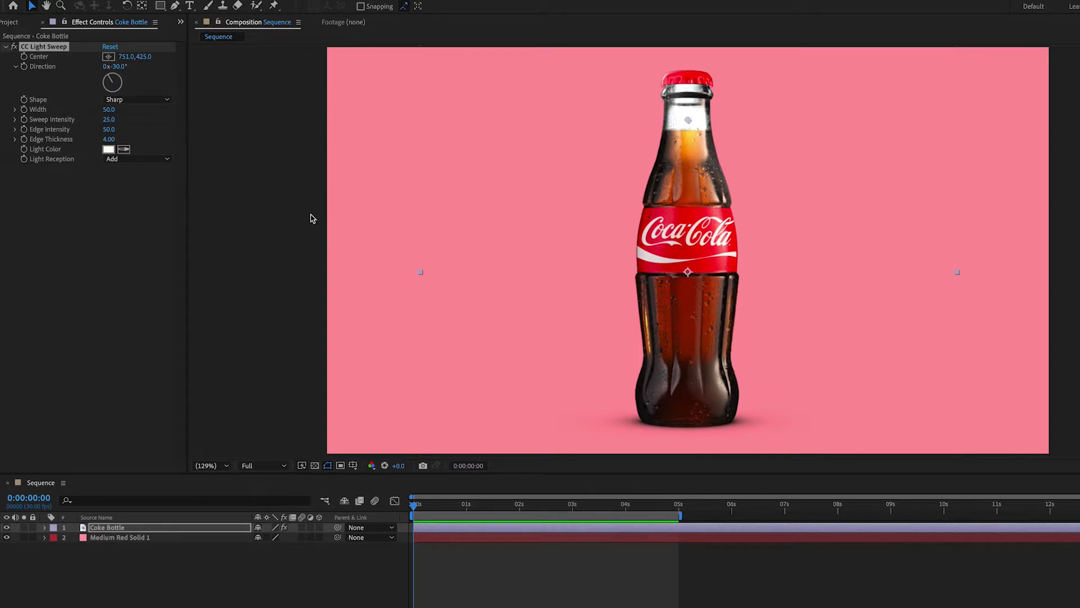
- Keyframe the Light Sweep Center at 3.0,425.0 on the first frame and reveal the keyframes
click(41, 59)
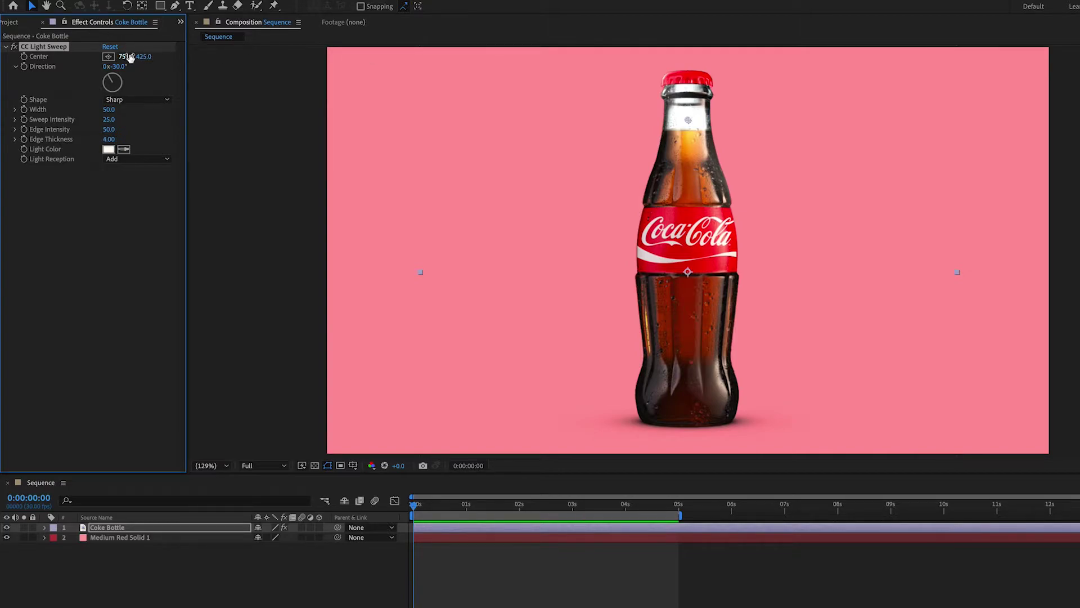
mouse_move(126, 57)
mouse_down()
mouse_move(145, 68)
mouse_move(271, 41)
mouse_move(209, 41)
mouse_up()
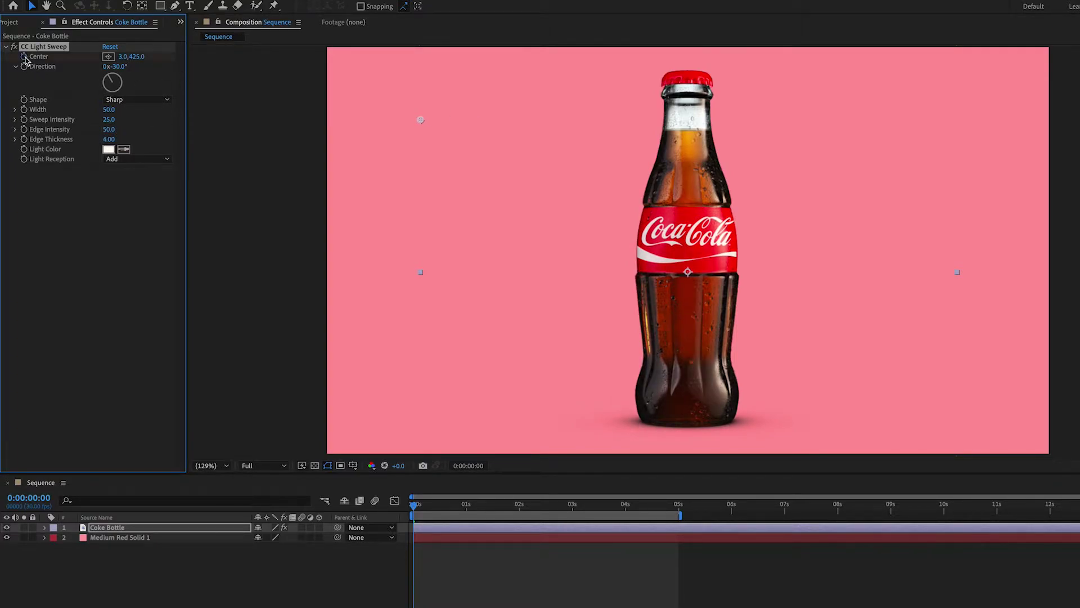
click(132, 529)
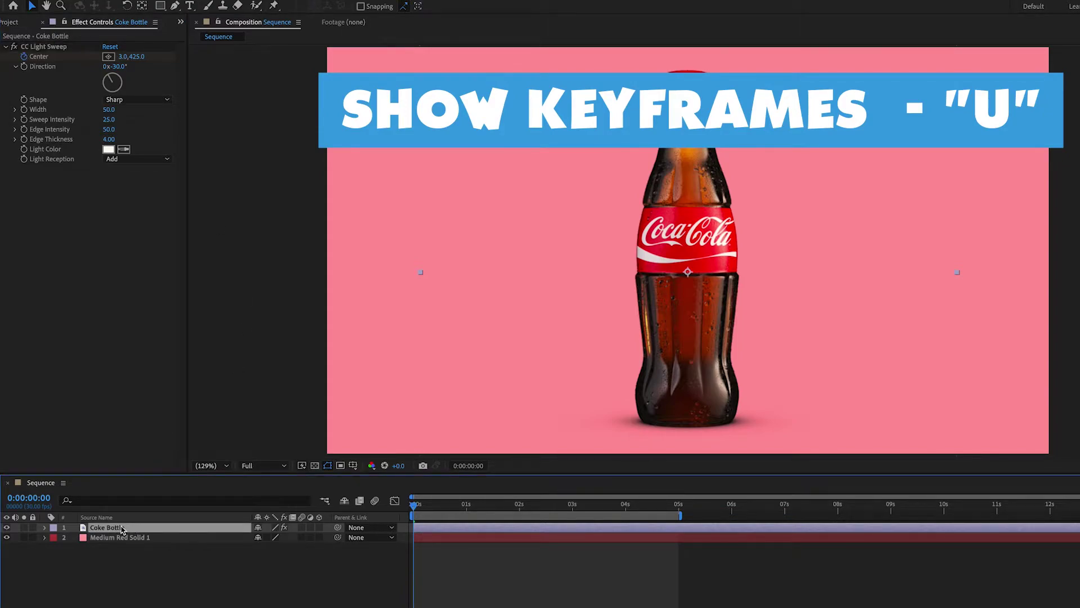
key(u)
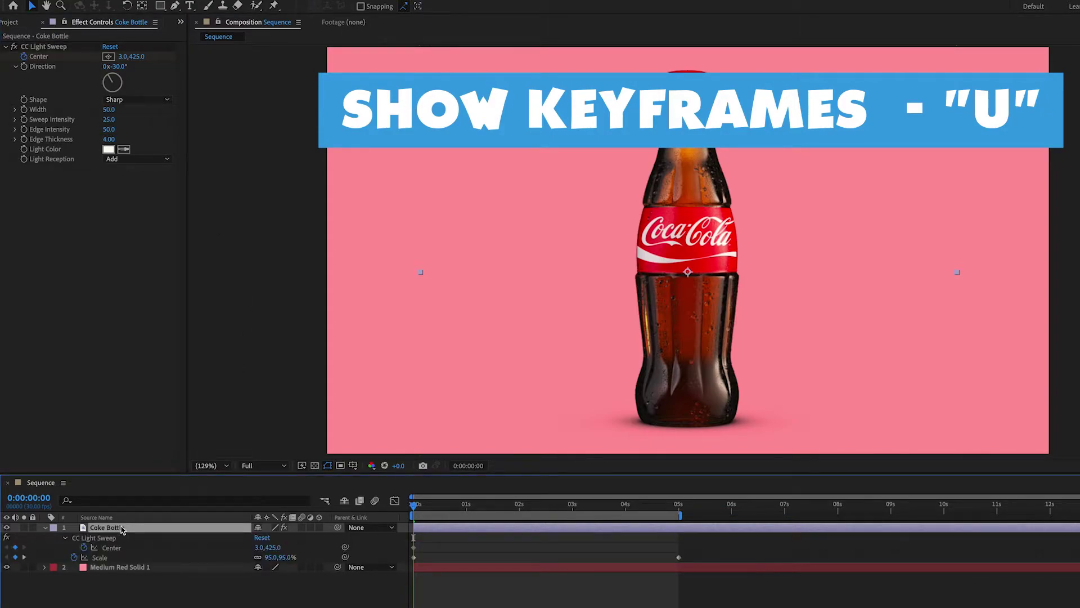
key(space)
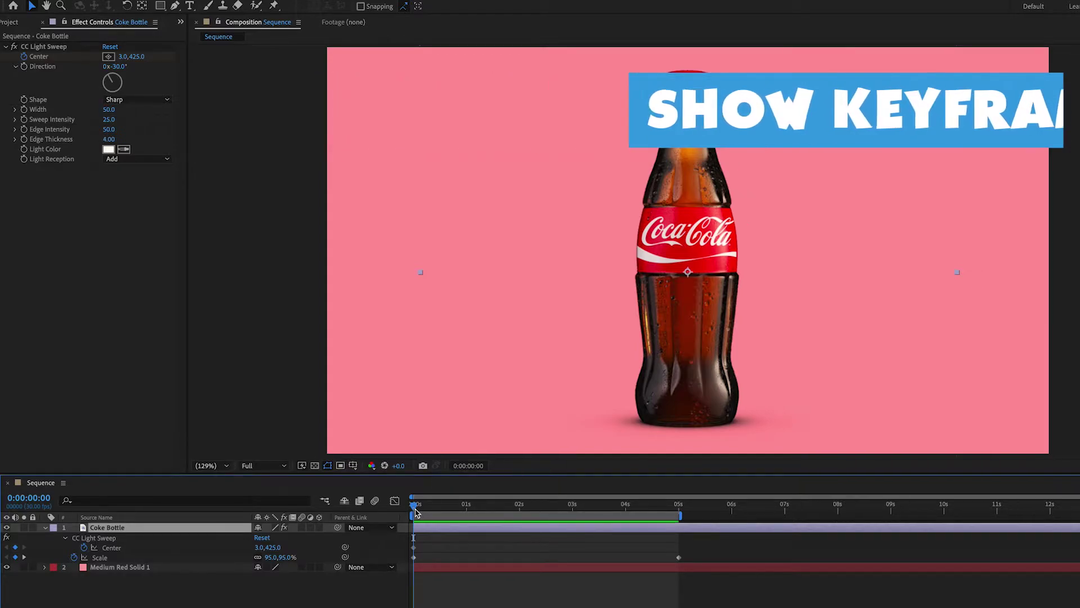
- At 1 s, move the sweep Center to 1014.0,425.0 across the bottle, then preview from the start
click(467, 513)
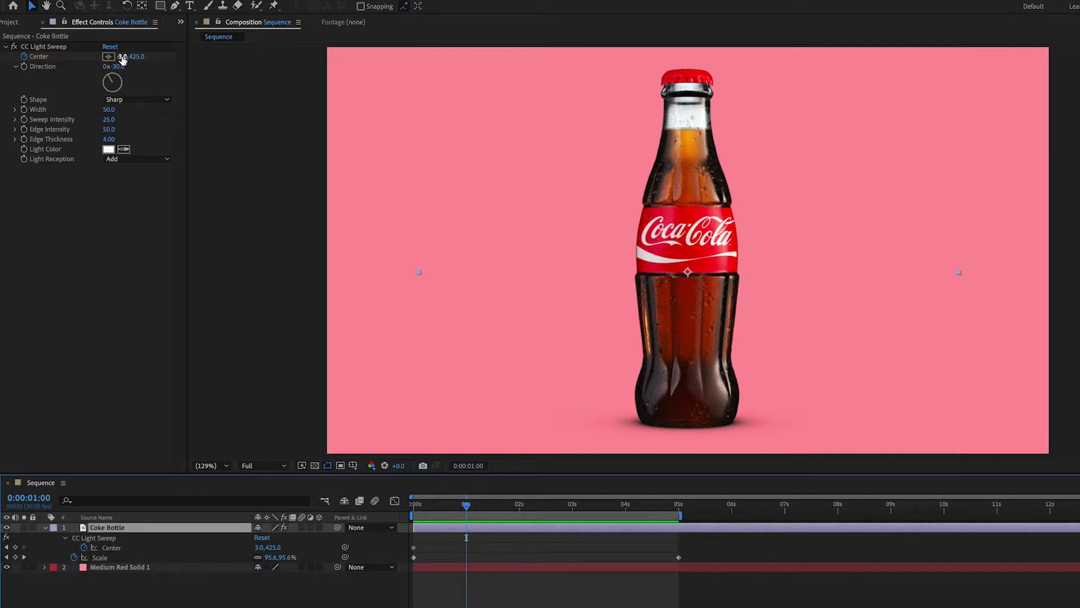
drag(122, 58, 485, 116)
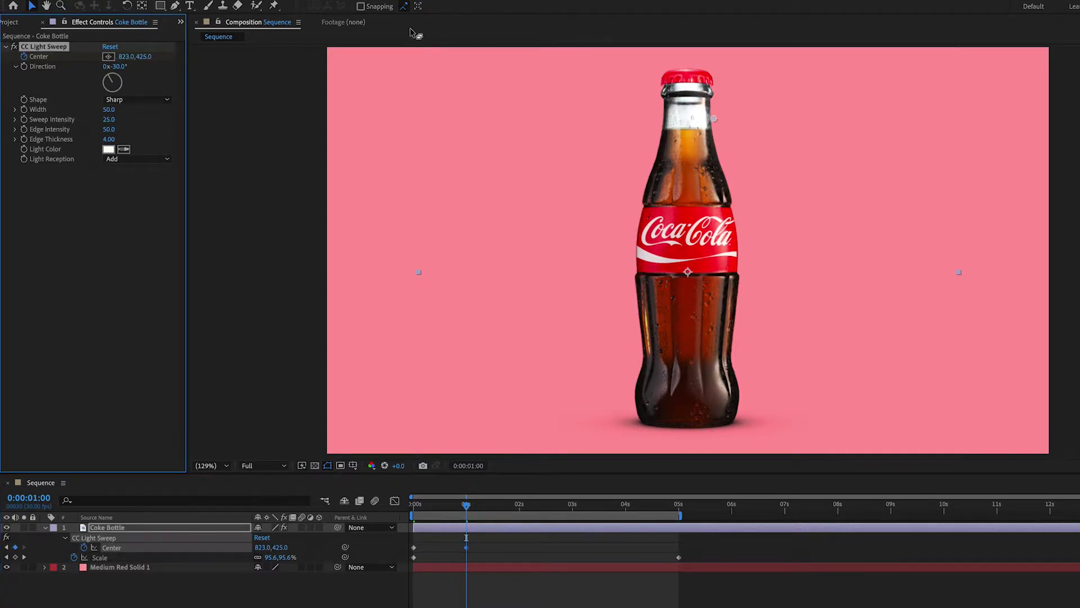
drag(131, 57, 244, 56)
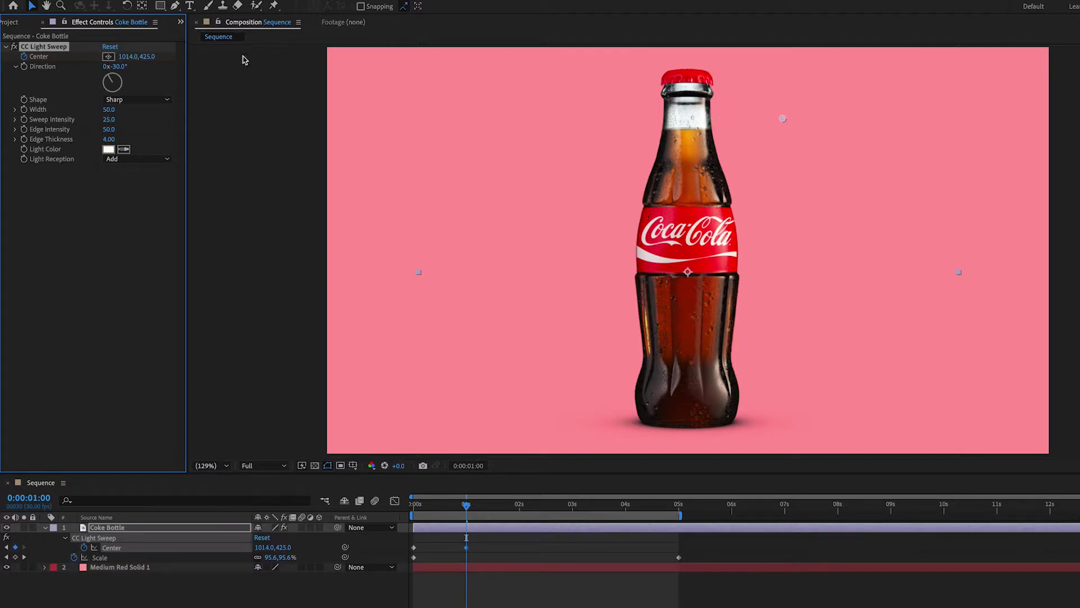
drag(466, 505, 381, 507)
key(space)
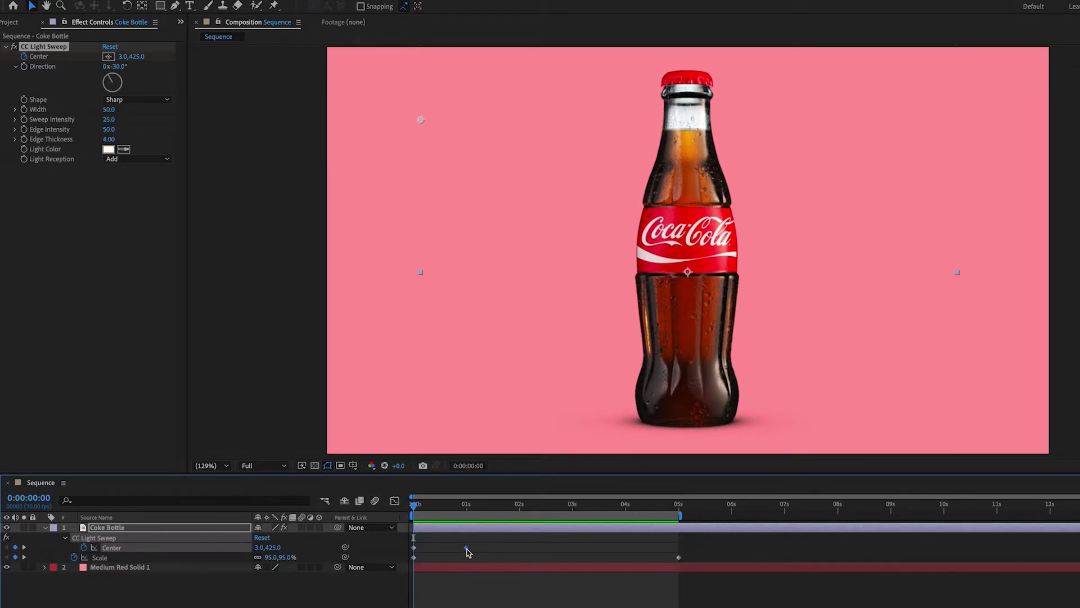
- Shift the second Center keyframe to about 0.75 s, check frame 11, and keep Direction at -30°
drag(467, 547, 452, 548)
drag(425, 506, 434, 509)
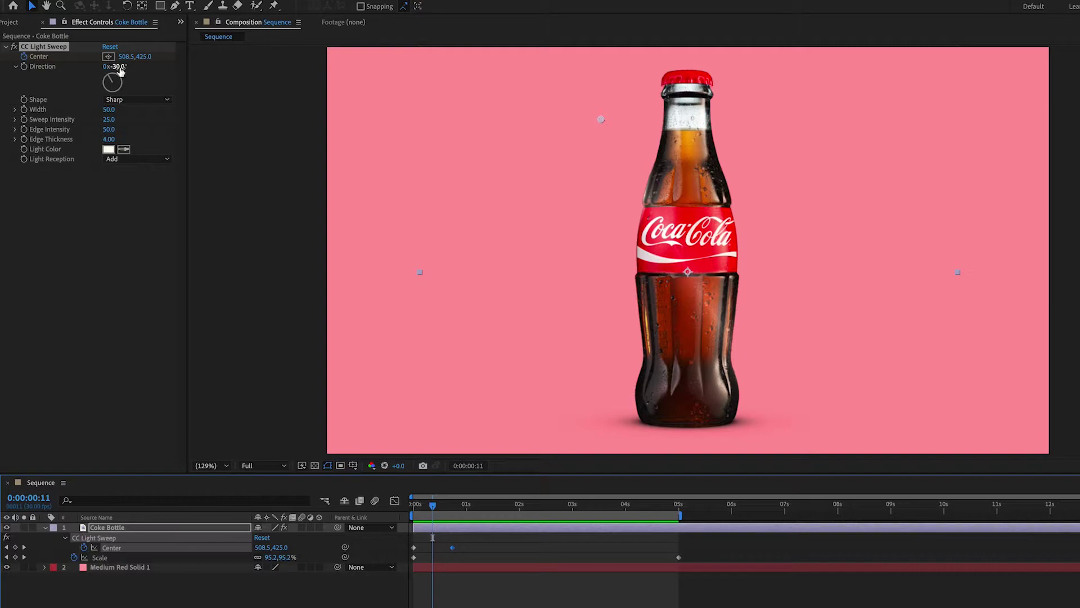
drag(118, 68, 148, 58)
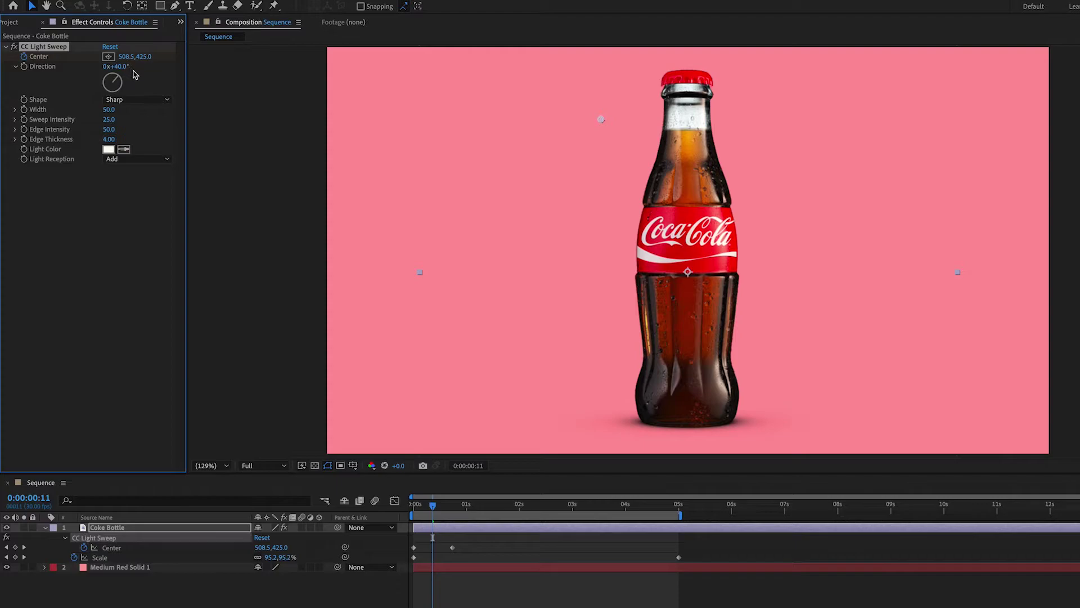
key(ctrl+z)
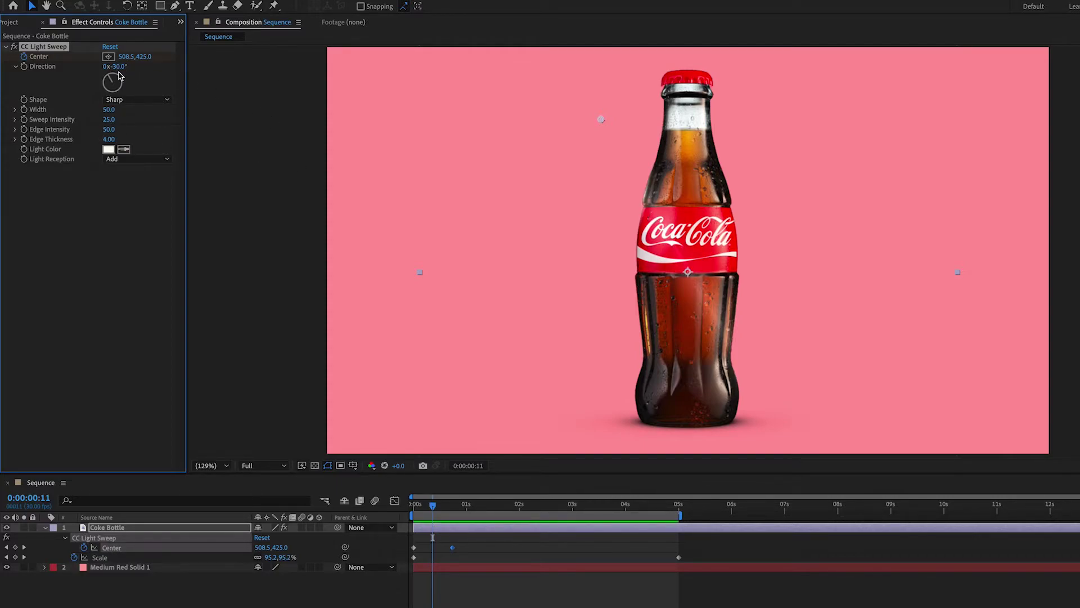
drag(436, 510, 438, 507)
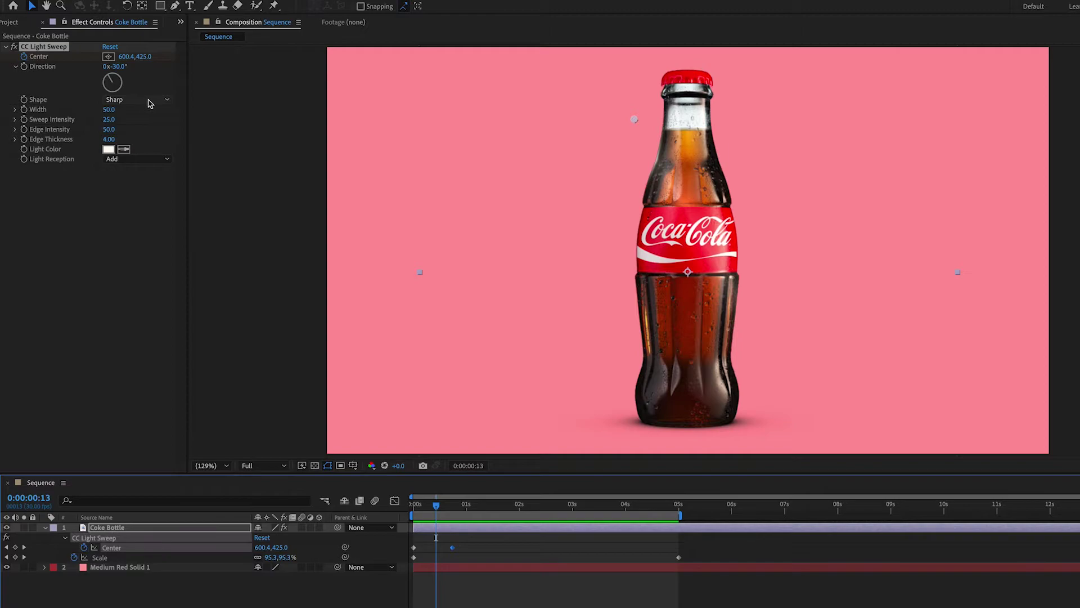
click(167, 102)
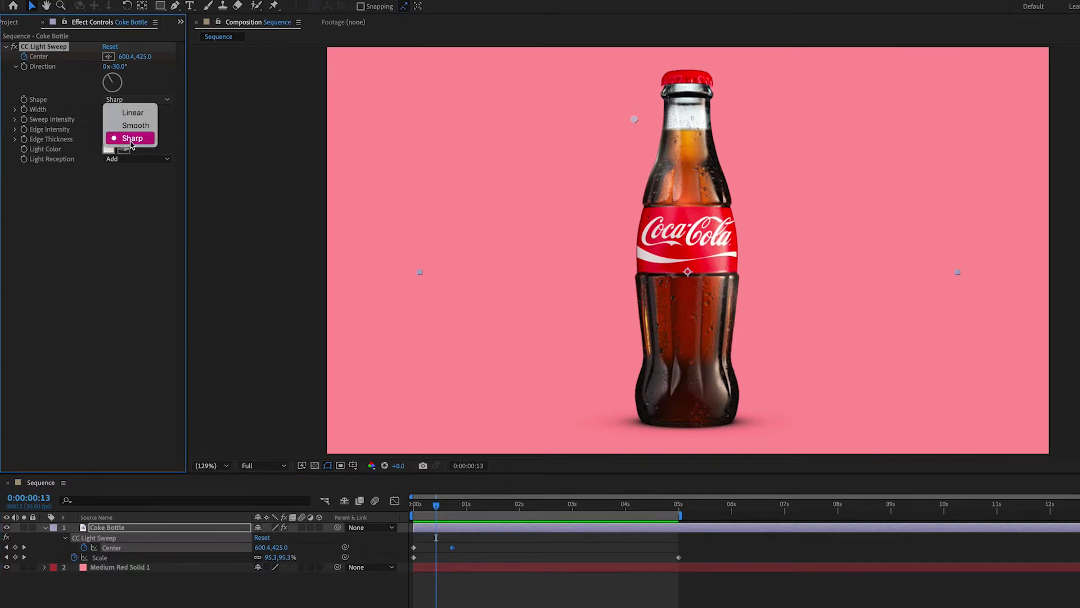
click(145, 126)
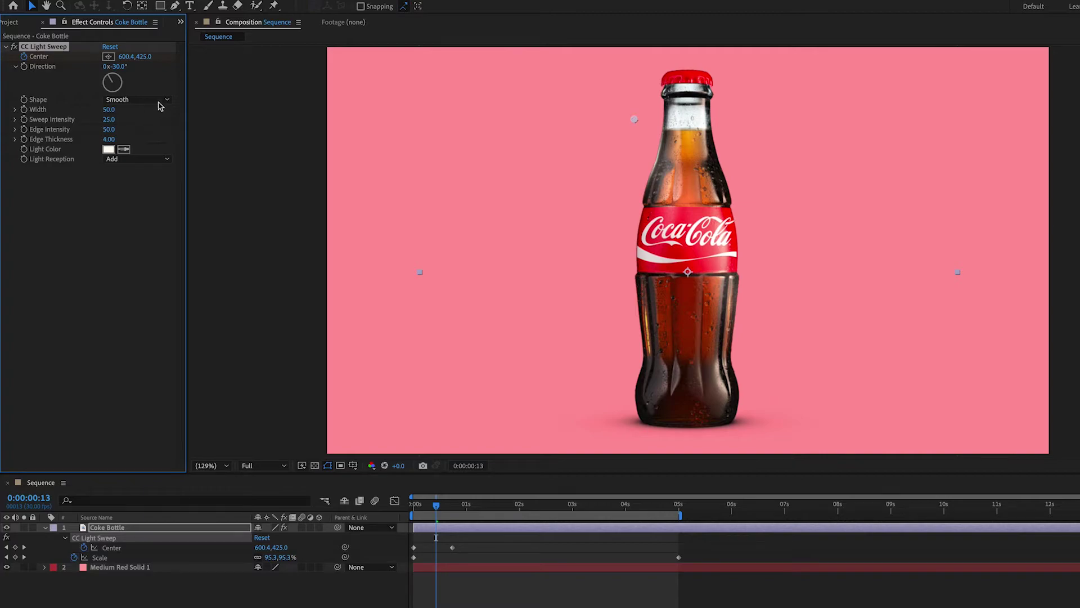
click(159, 101)
click(150, 113)
click(152, 101)
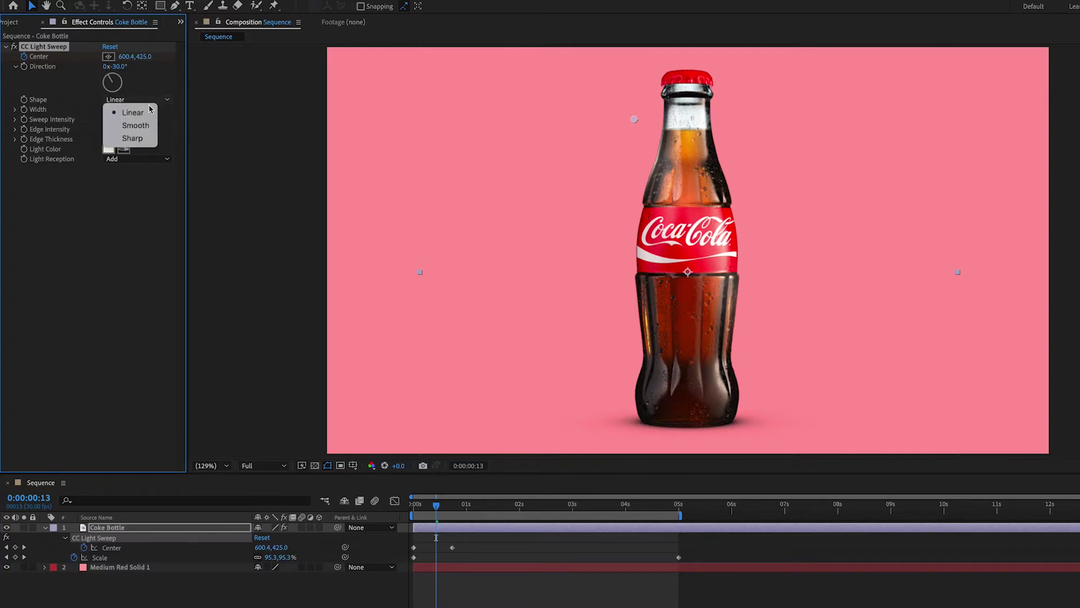
click(141, 139)
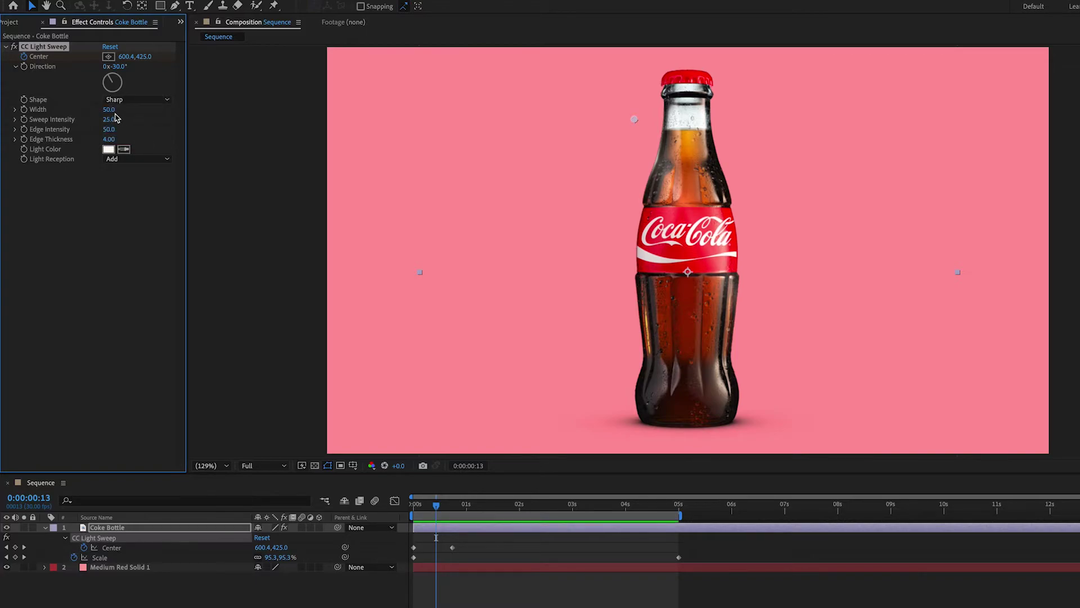
- Set the light sweep Width to 36 and the Light Color to magenta F900FF
mouse_move(109, 111)
mouse_down()
mouse_move(128, 109)
mouse_move(92, 118)
mouse_move(113, 121)
mouse_up()
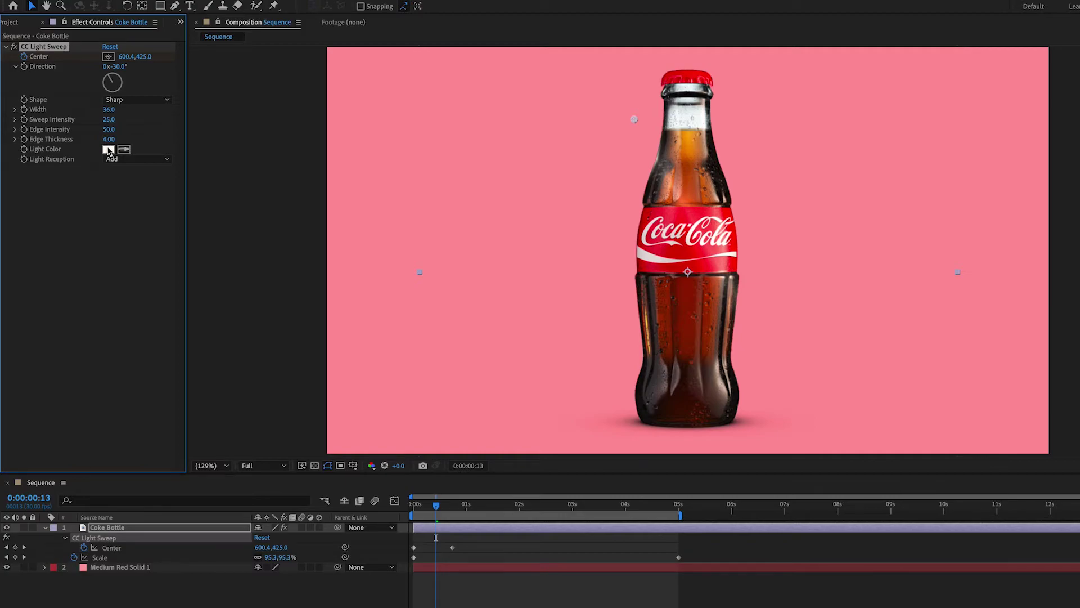
click(108, 149)
click(949, 191)
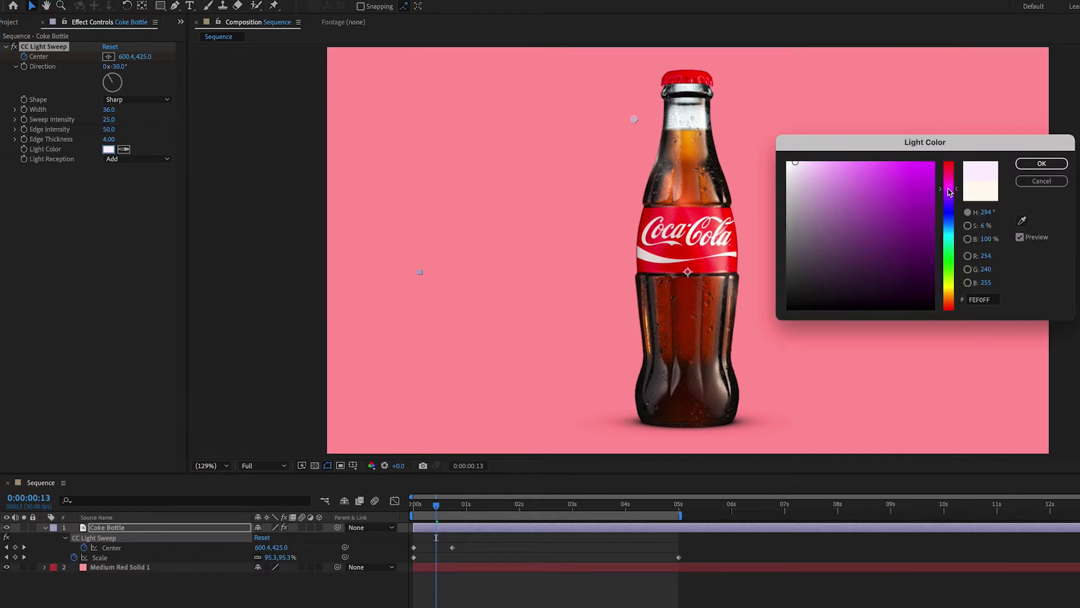
click(902, 190)
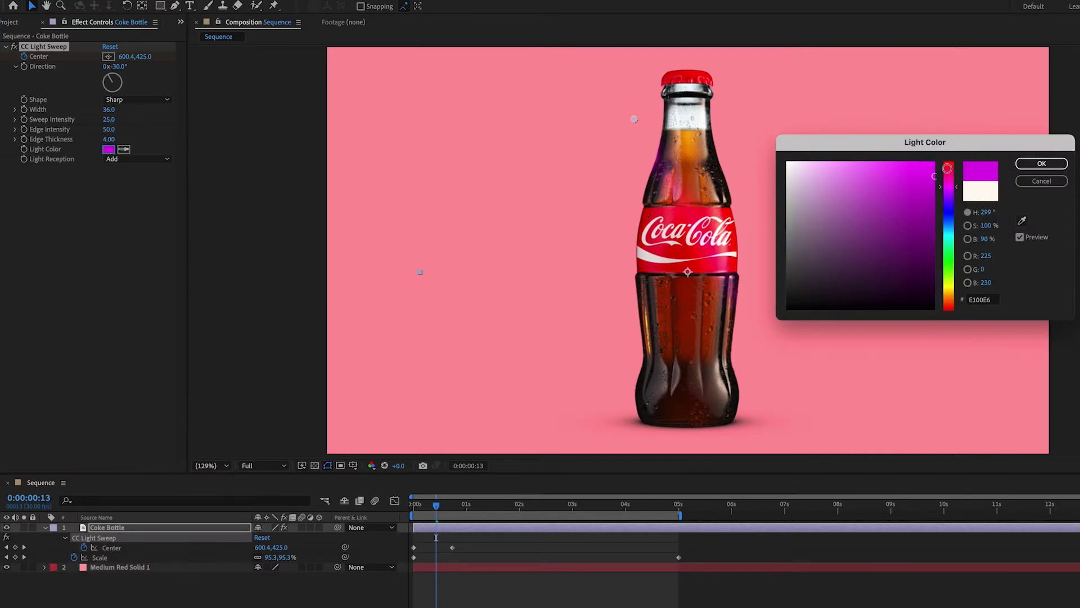
click(1044, 164)
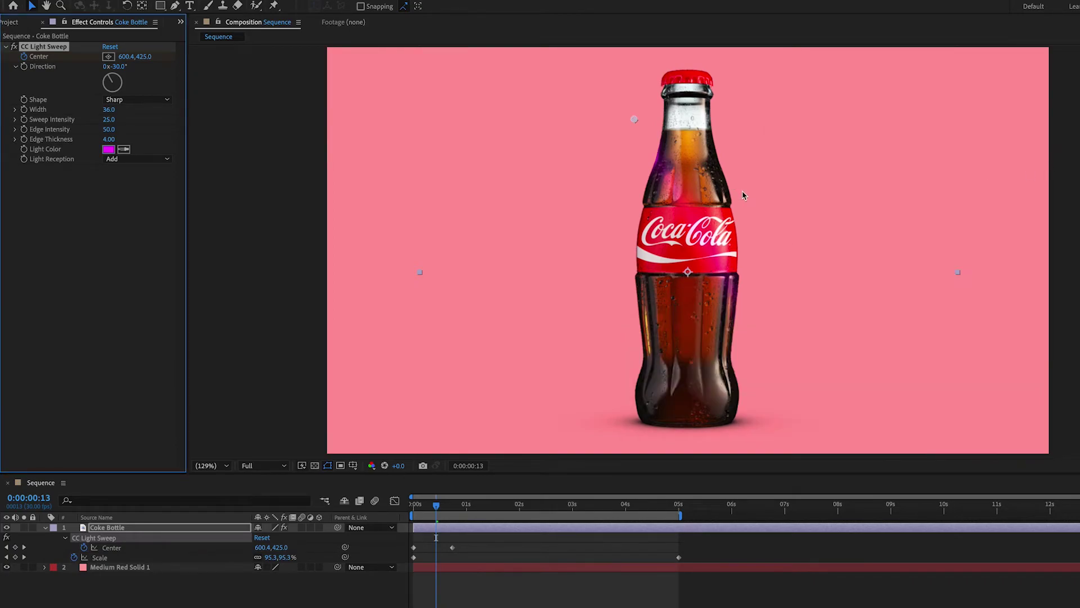
- Revert to white light with Width 50 and Sweep Intensity 21, delaying the sweep by about 1 s
key(ctrl+z)
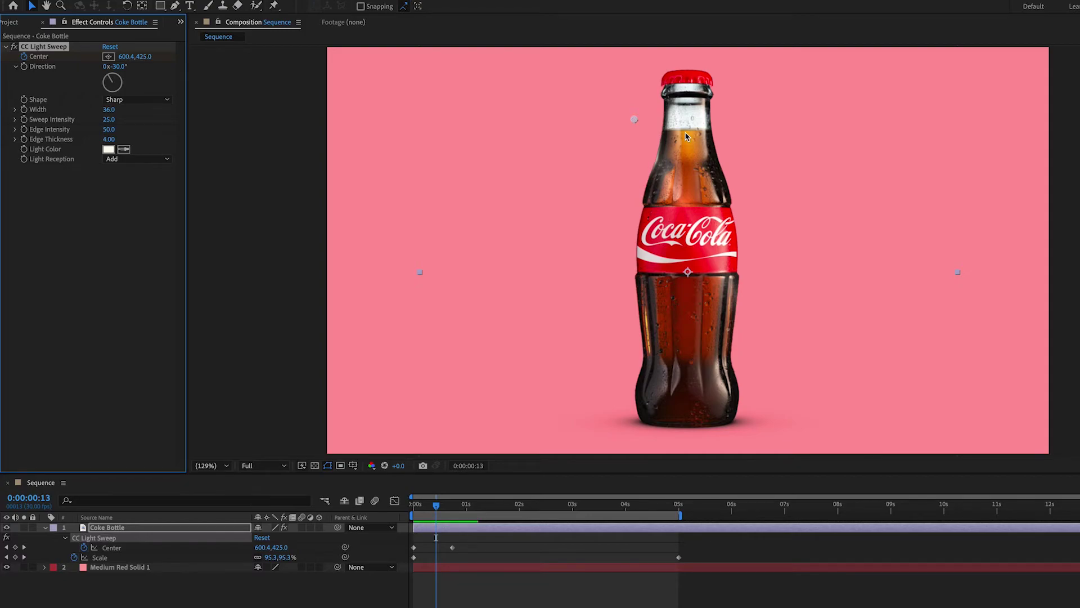
click(108, 110)
text(50)
key(Tab)
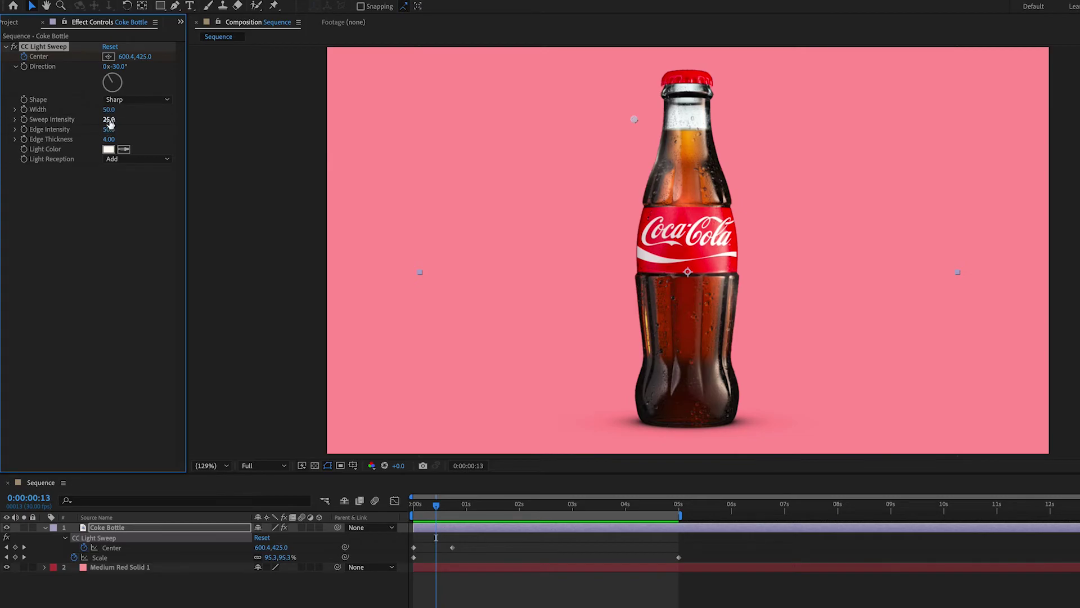
text(21)
key(Return)
key(Home)
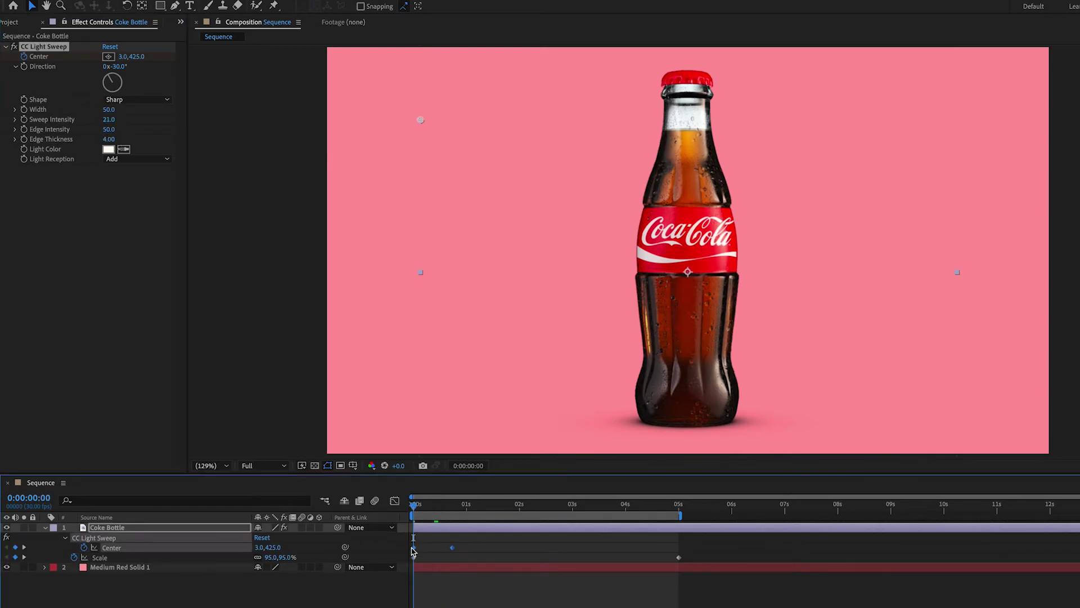
drag(413, 550, 467, 551)
key(space)
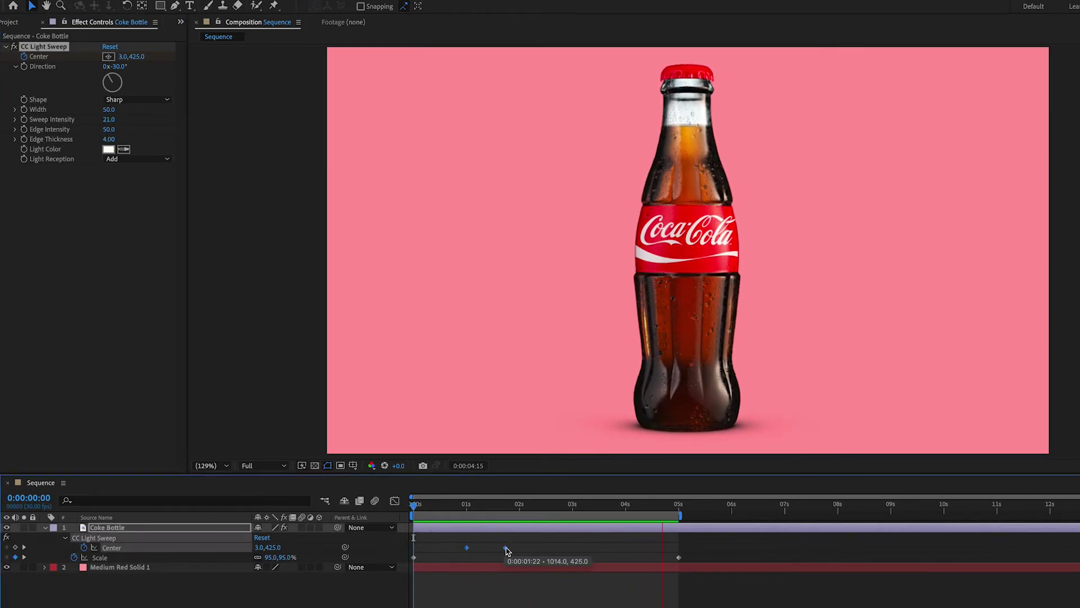